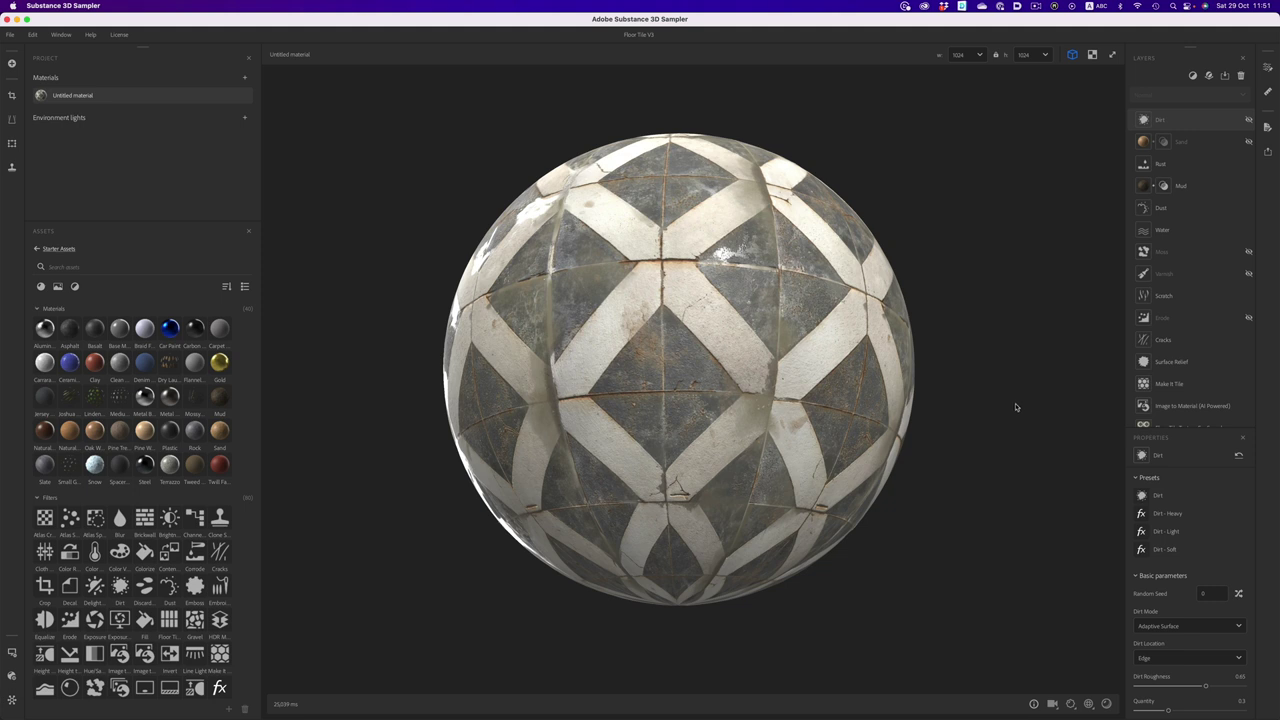
Hide the Dust layer and turn Cracks back on, keeping the Water layer visible
{"action": "left_click", "coordinate": [1248, 208]}
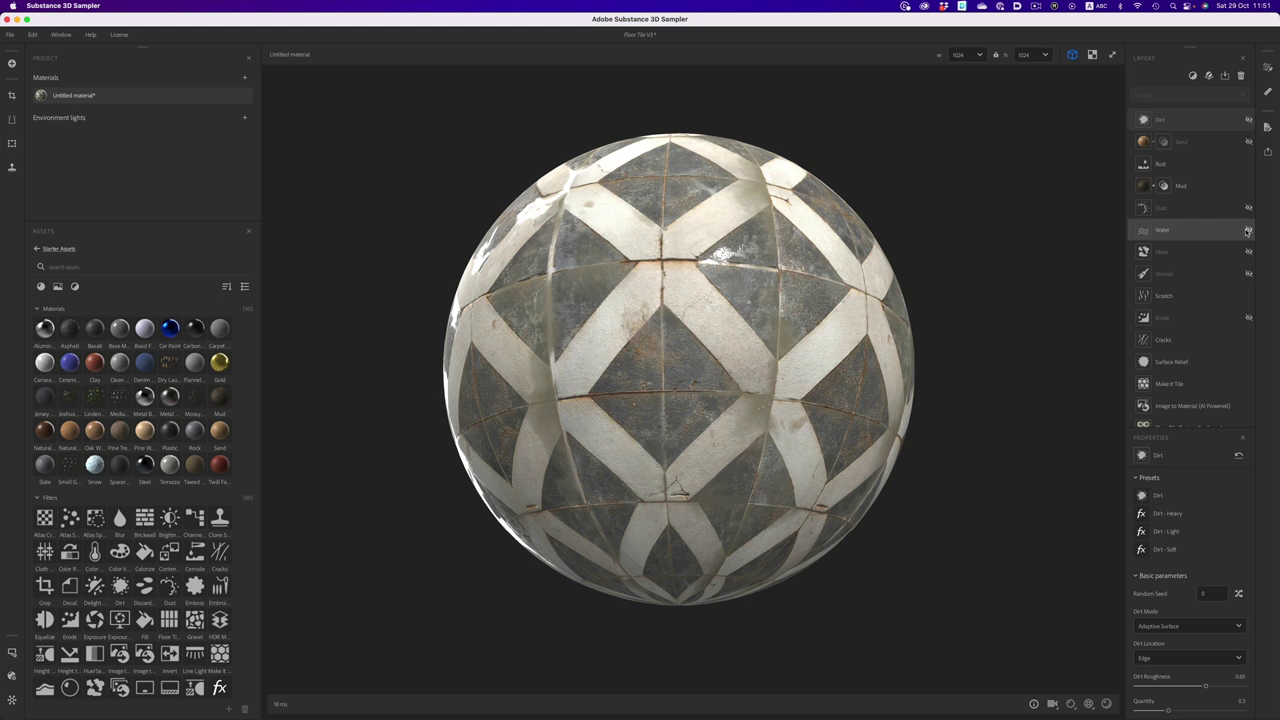
{"action": "left_click", "coordinate": [1248, 230]}
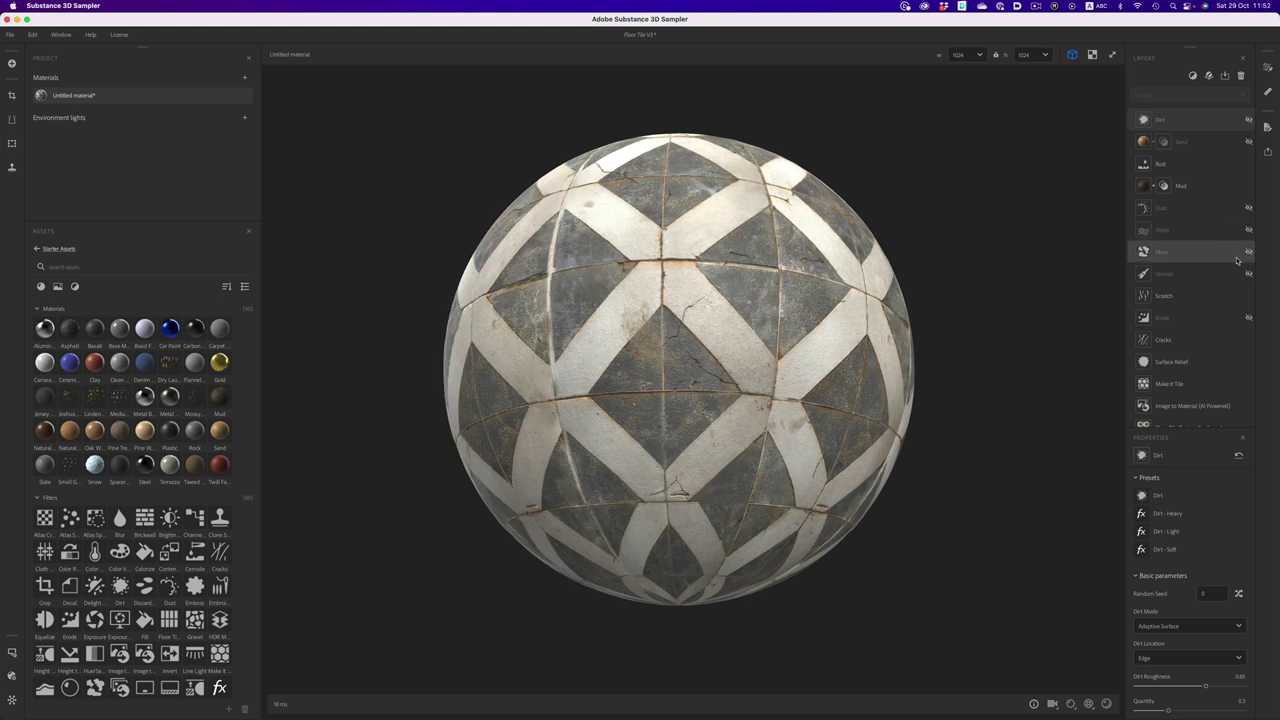
{"action": "left_click", "coordinate": [1248, 340]}
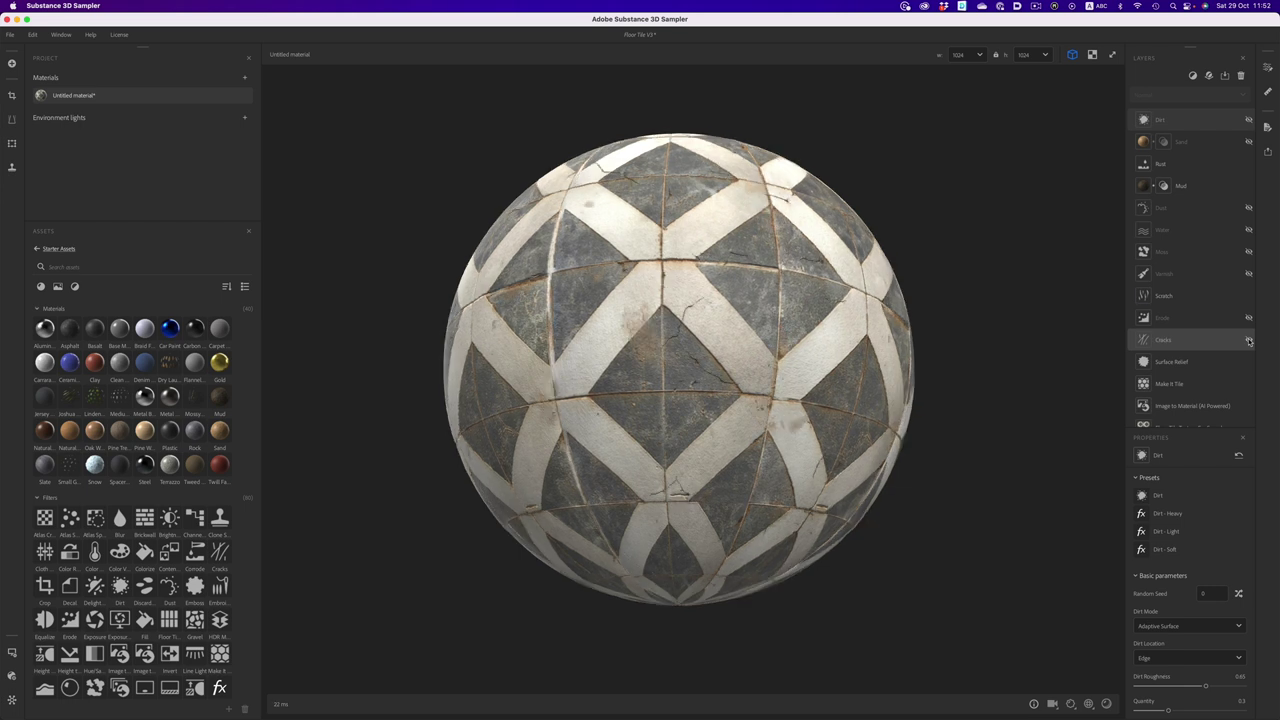
{"action": "left_click", "coordinate": [1248, 229]}
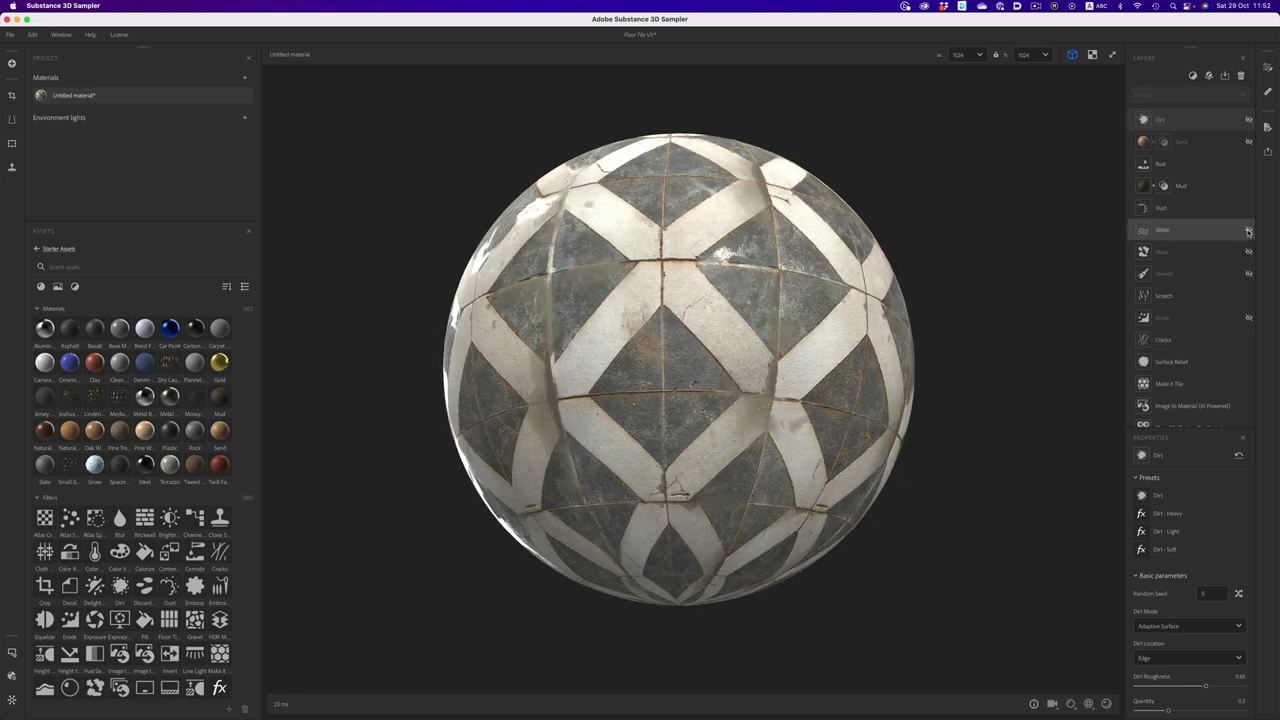
Widen Cracks Spread from 0.25 to 0.69 and lower Cracks Amount to 0.08
{"action": "left_click", "coordinate": [1195, 340]}
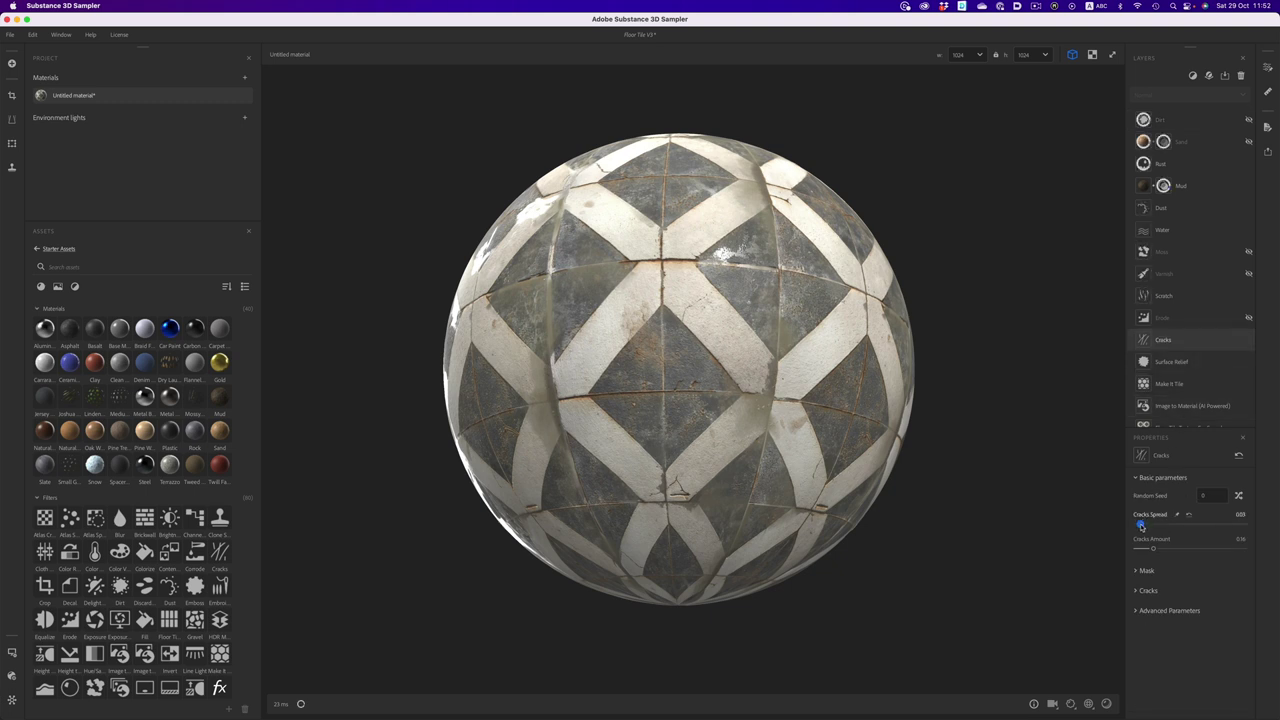
{"action": "left_click_drag", "start_coordinate": [1164, 525], "coordinate": [1238, 522]}
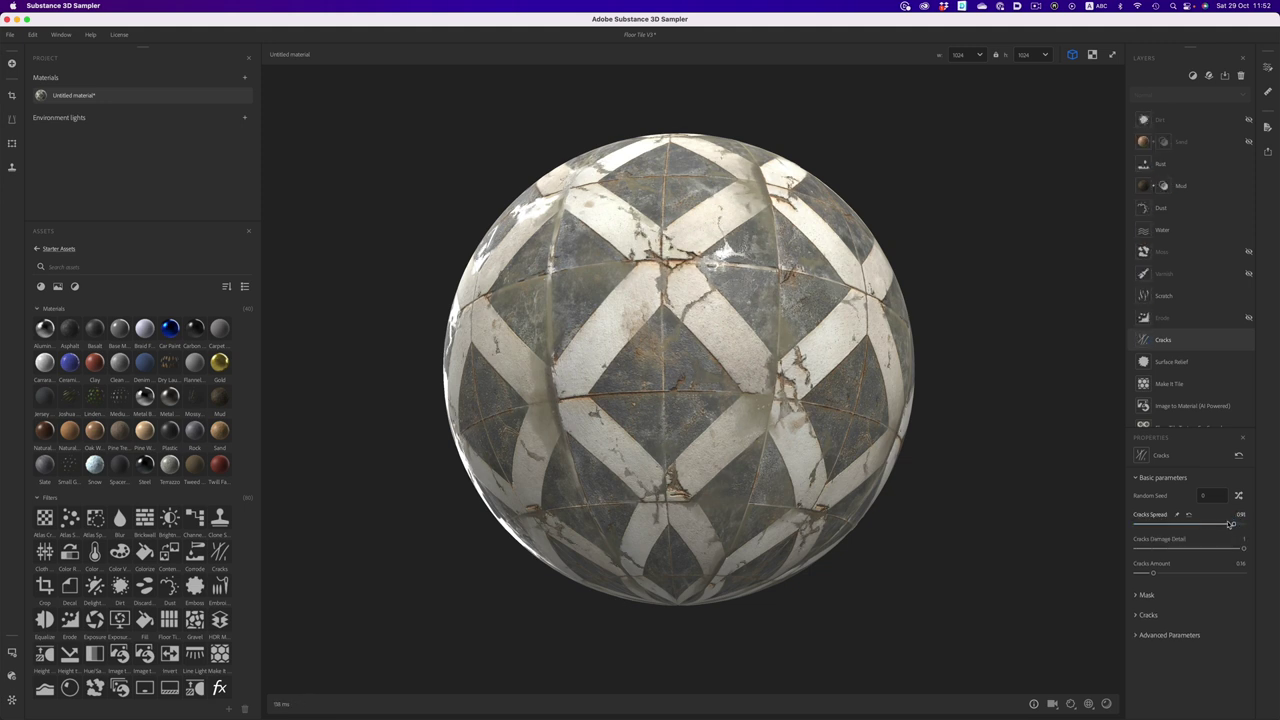
{"action": "left_click_drag", "start_coordinate": [1152, 573], "coordinate": [1146, 572]}
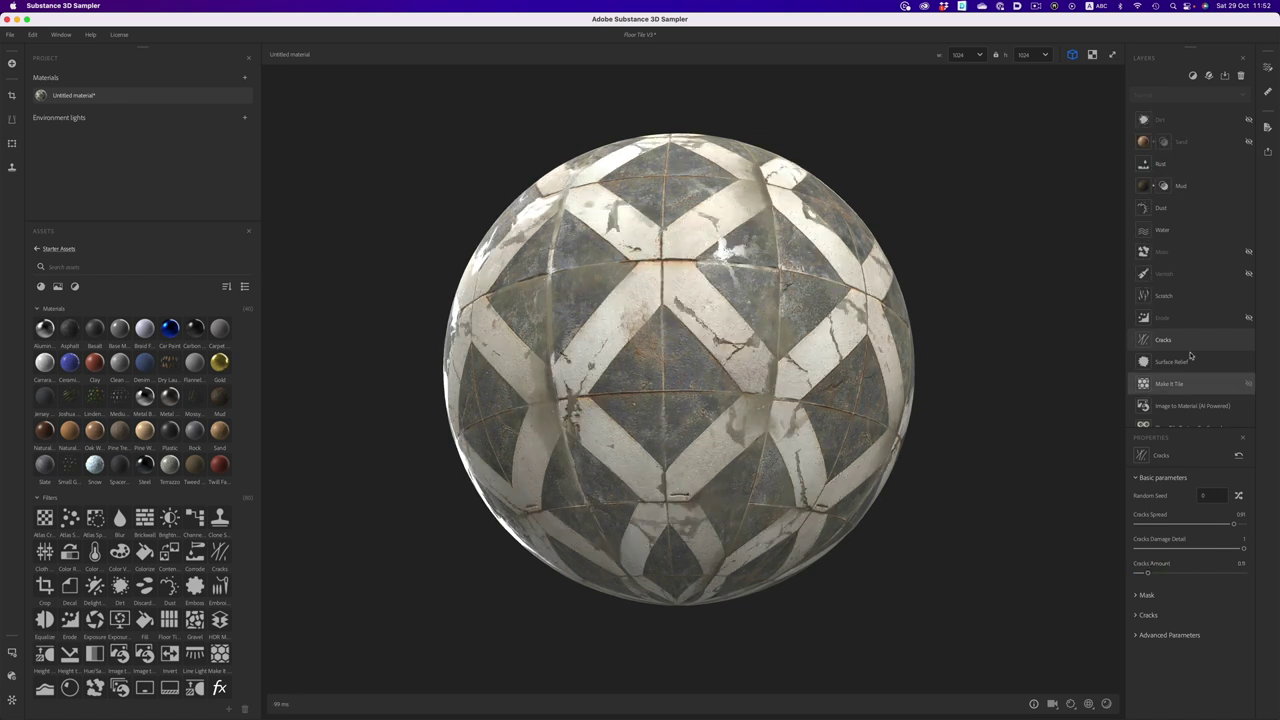
Turn on the Moss layer and set its Global Spread to 0.5
{"action": "left_click", "coordinate": [1190, 251]}
{"action": "left_click", "coordinate": [1248, 252]}
{"action": "mouse_move", "coordinate": [1193, 523]}
{"action": "left_mouse_down"}
{"action": "mouse_move", "coordinate": [1164, 524]}
{"action": "mouse_move", "coordinate": [1191, 524]}
{"action": "left_mouse_up"}
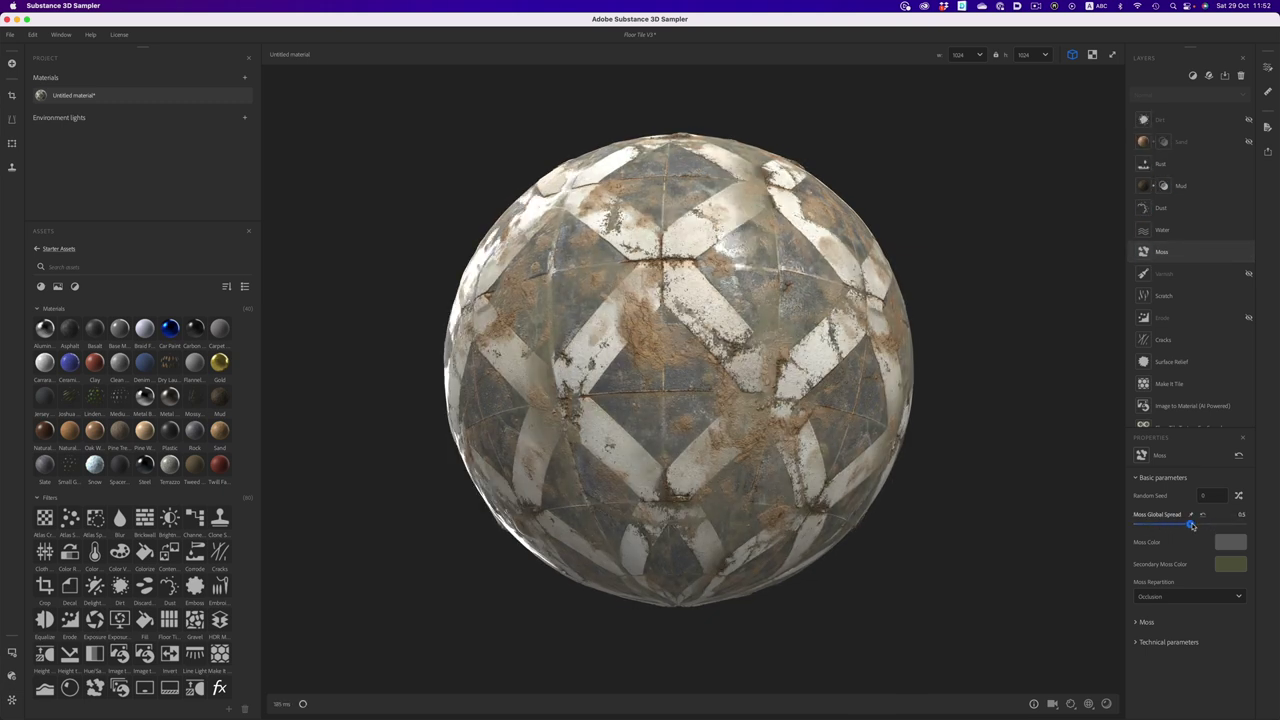
Recolour the moss a dark reddish-brown
{"action": "left_click", "coordinate": [1230, 542]}
{"action": "left_click", "coordinate": [651, 305]}
{"action": "left_click", "coordinate": [630, 336]}
{"action": "left_click", "coordinate": [995, 413]}
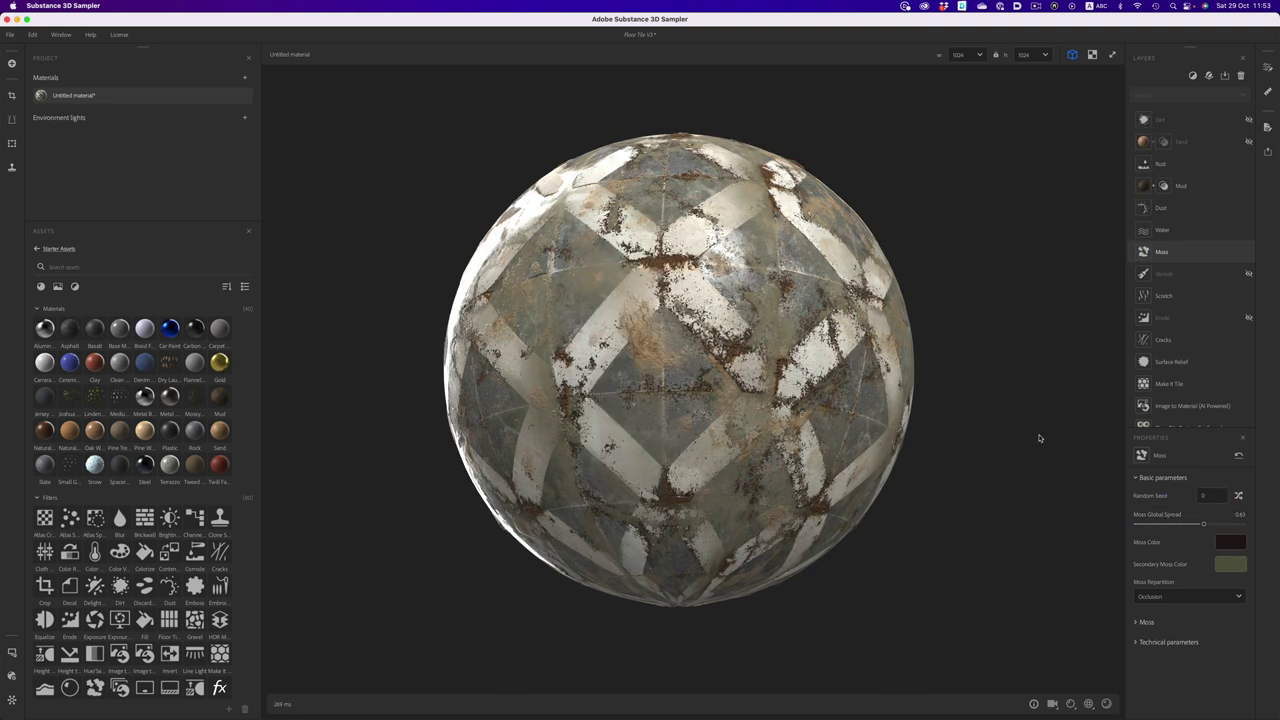
Hide the Moss layer and lower Cracks Spread to 0.52
{"action": "left_click", "coordinate": [1247, 253]}
{"action": "left_click", "coordinate": [1163, 340]}
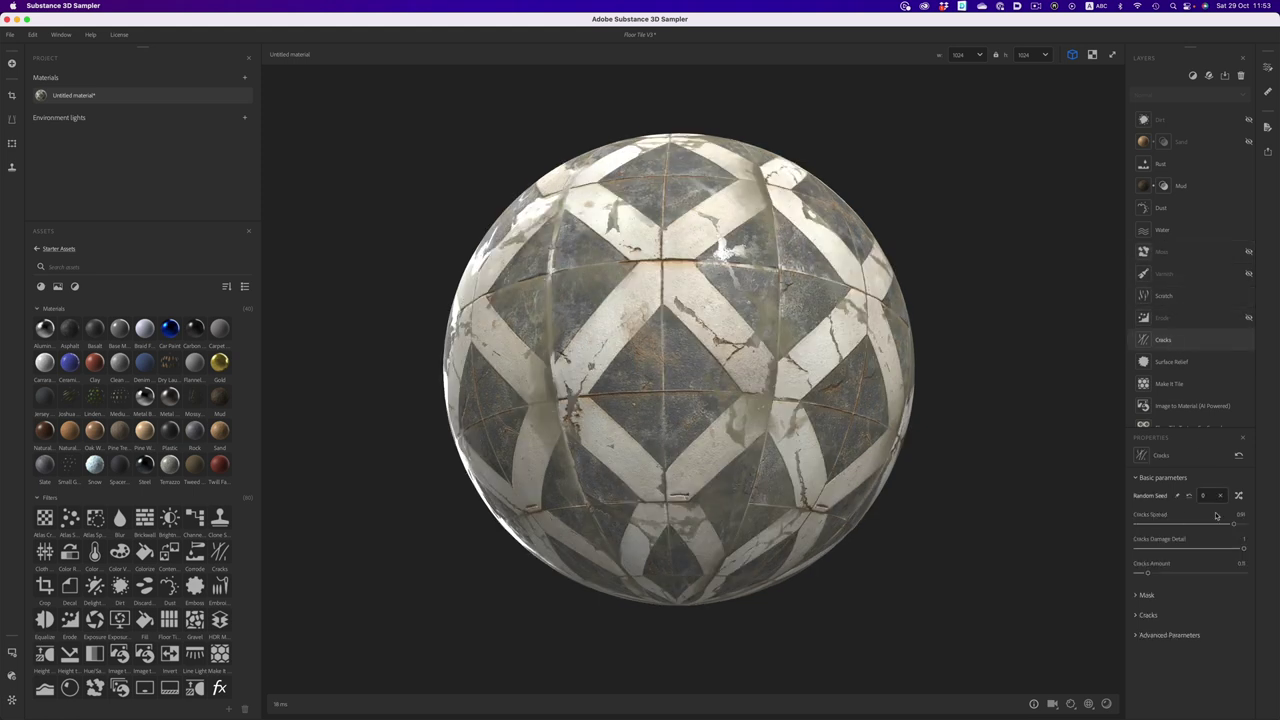
{"action": "left_click_drag", "start_coordinate": [1216, 518], "coordinate": [1190, 523]}
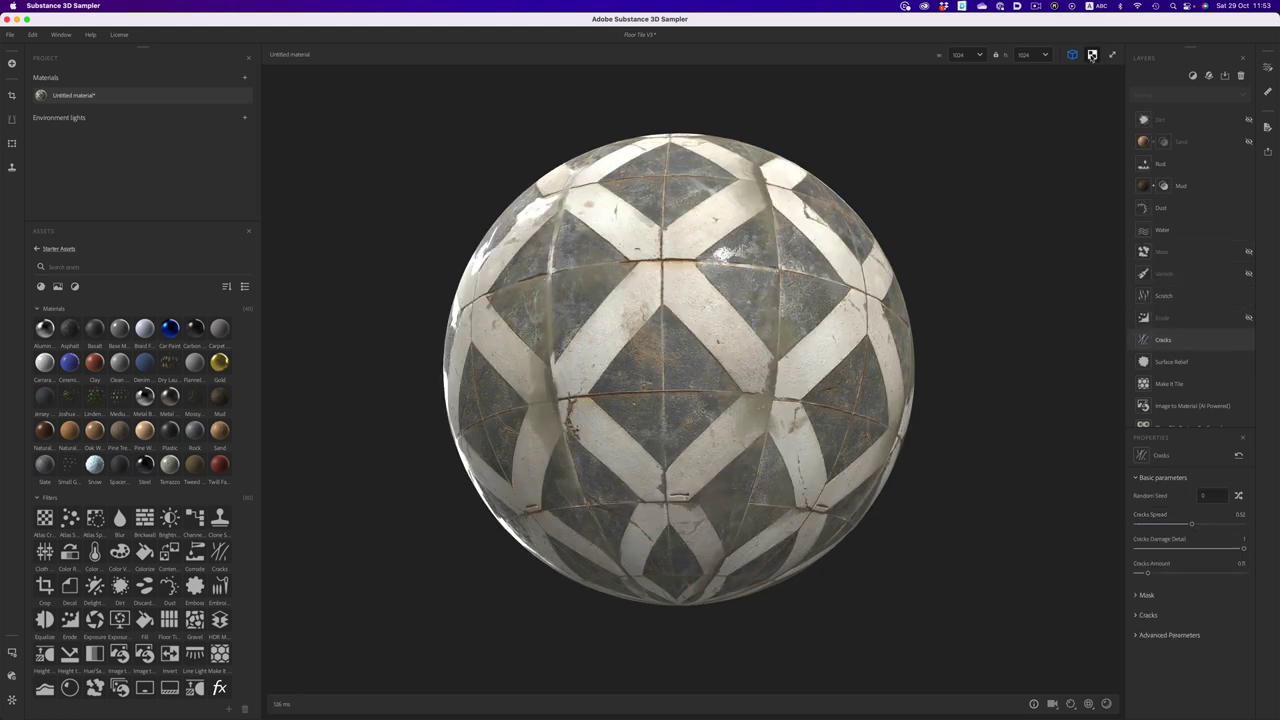
{"action": "left_click", "coordinate": [1092, 55]}
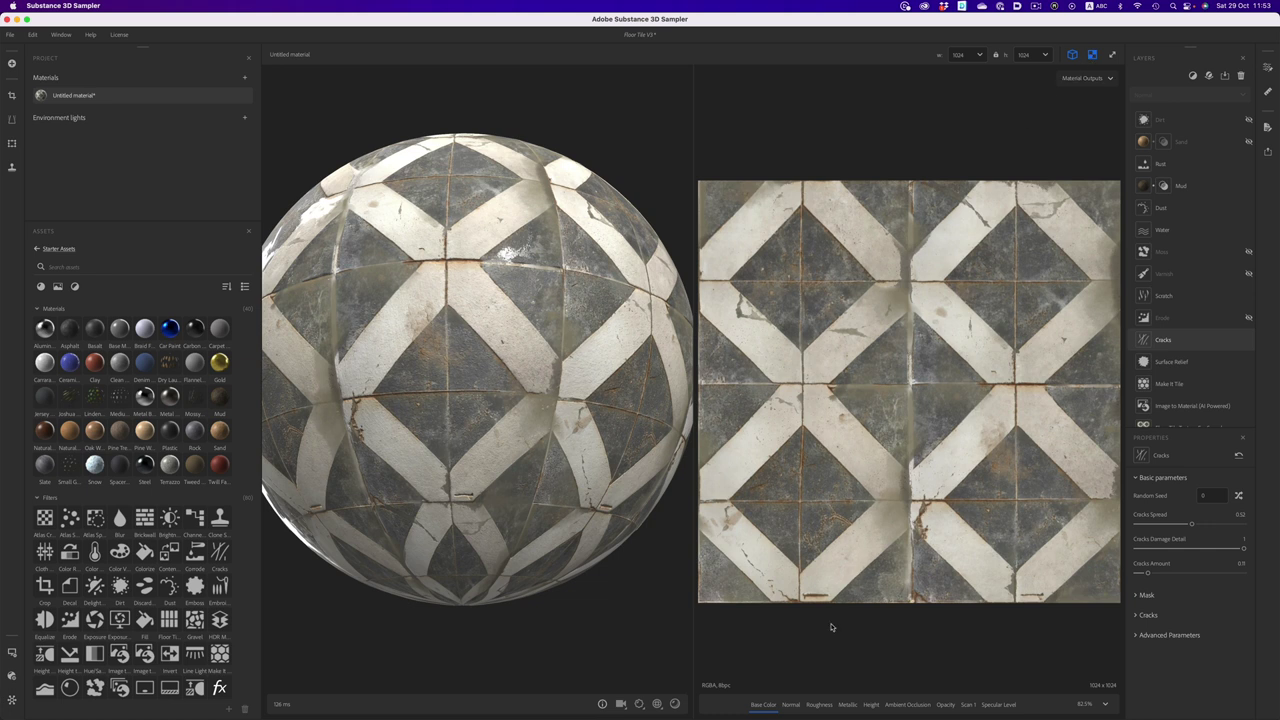
{"action": "scroll", "coordinate": [830, 627], "scroll_direction": "down", "scroll_amount": 1}
{"action": "left_click", "coordinate": [790, 705]}
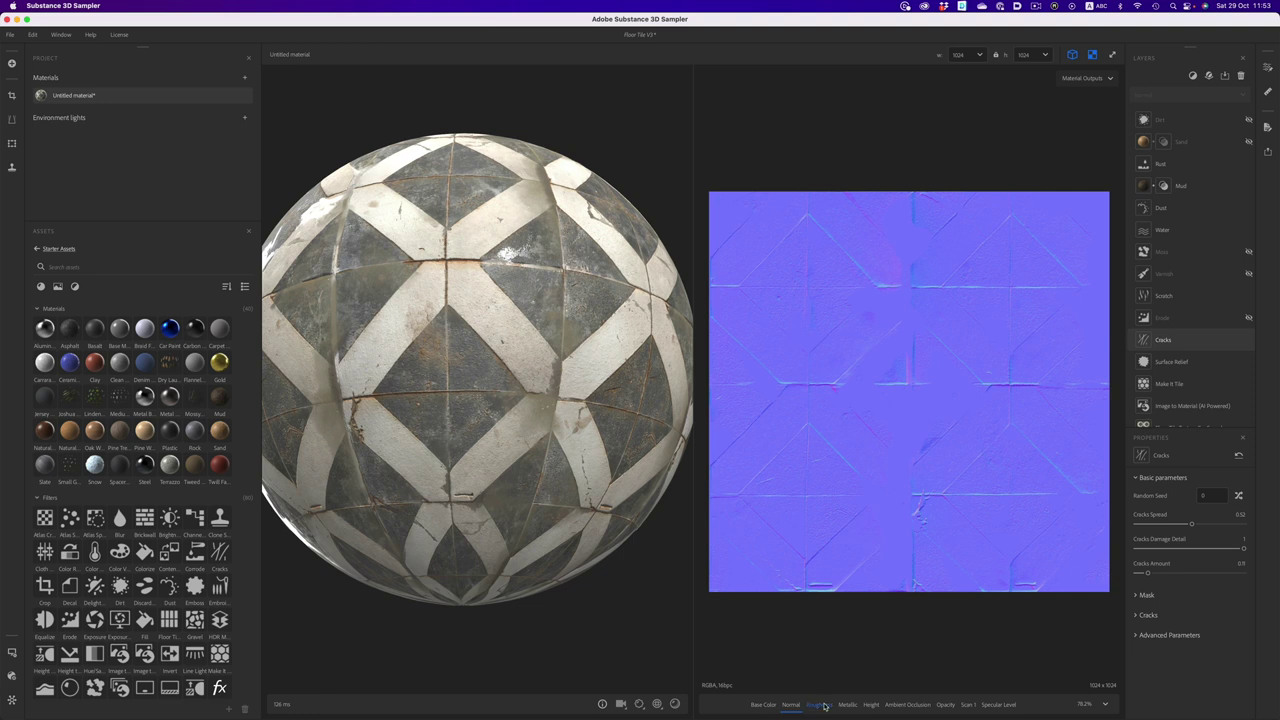
{"action": "left_click", "coordinate": [819, 705]}
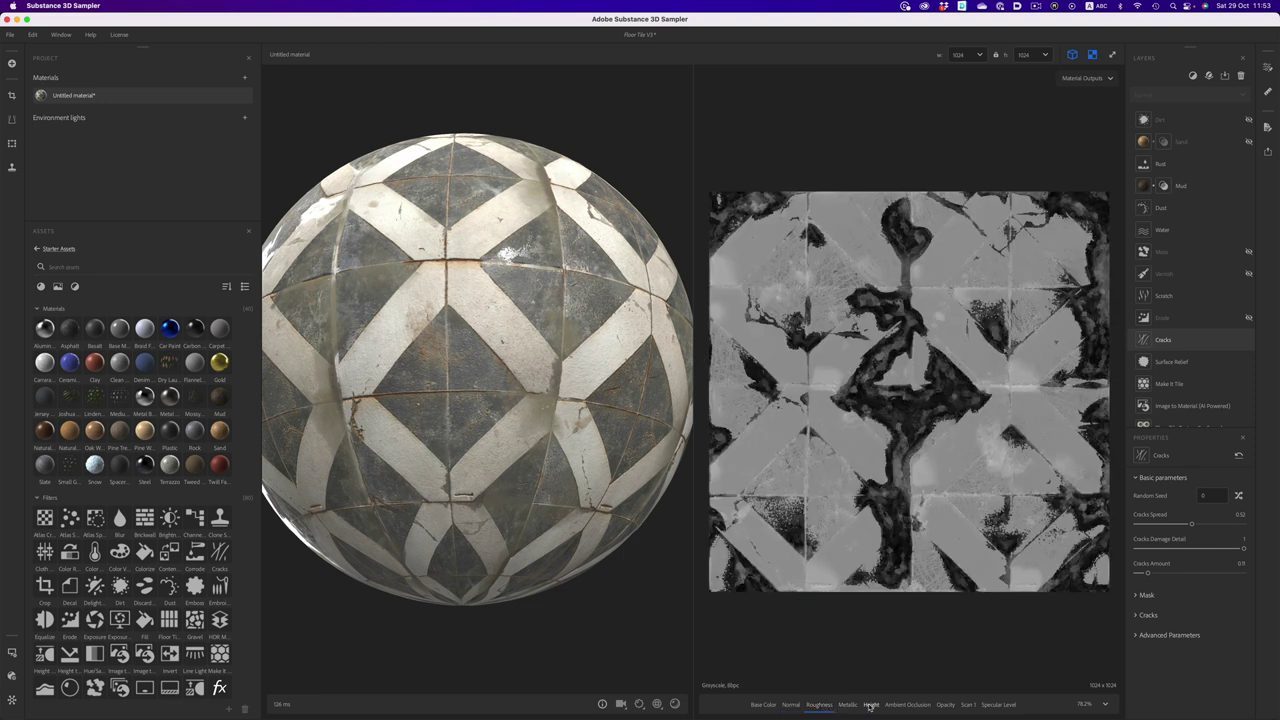
{"action": "left_click", "coordinate": [871, 705]}
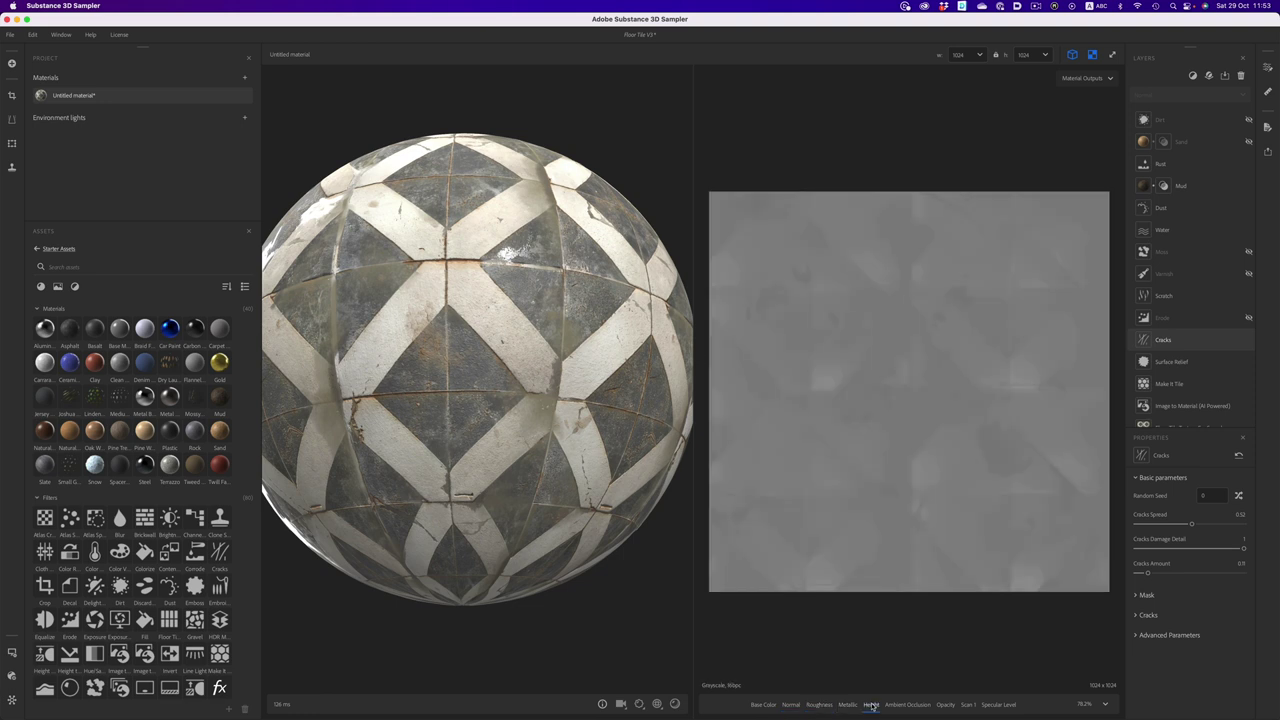
{"action": "left_click", "coordinate": [760, 705]}
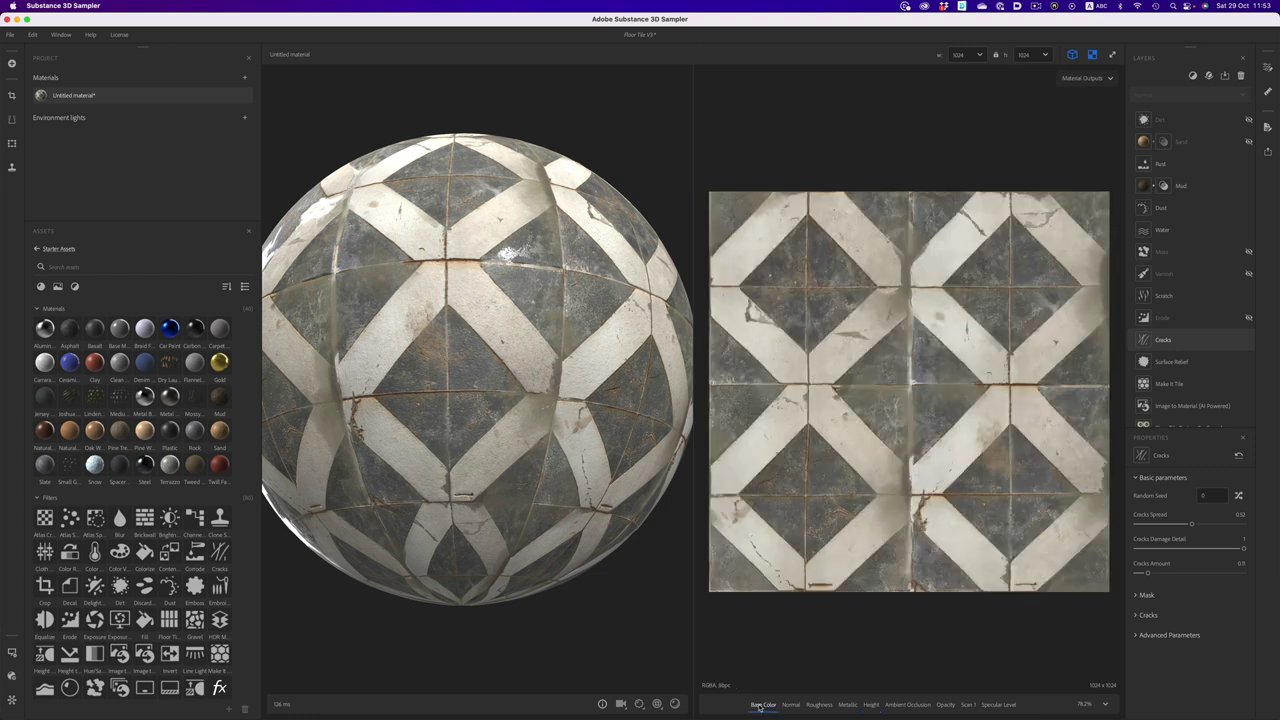
{"action": "left_click", "coordinate": [1092, 55]}
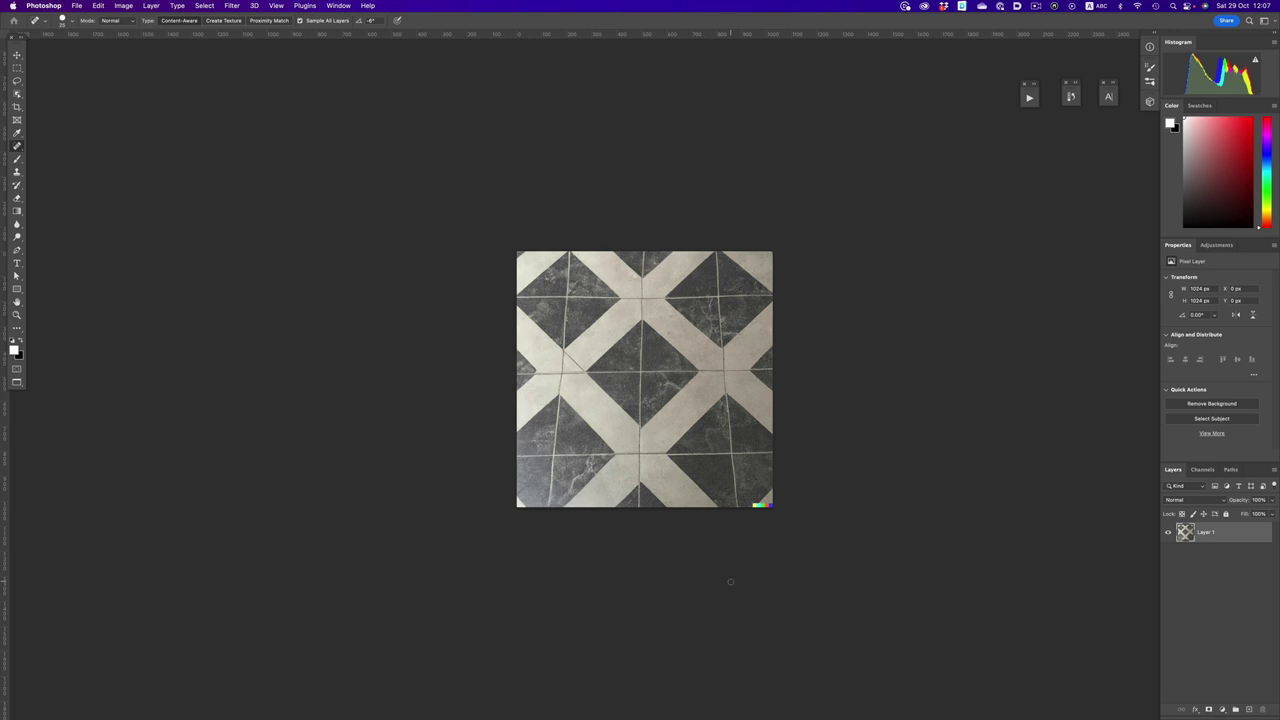
Copy the outlined tile onto a new layer and distort its corners to straighten it
{"action": "key", "text": "p"}
{"action": "key", "text": "ctrl+Return"}
{"action": "key", "text": "ctrl+j"}
{"action": "key", "text": "ctrl+t"}
{"action": "left_click_drag", "start_coordinate": [723, 295], "coordinate": [795, 246]}
{"action": "left_click_drag", "start_coordinate": [509, 251], "coordinate": [487, 249]}
{"action": "left_click_drag", "start_coordinate": [779, 496], "coordinate": [778, 512]}
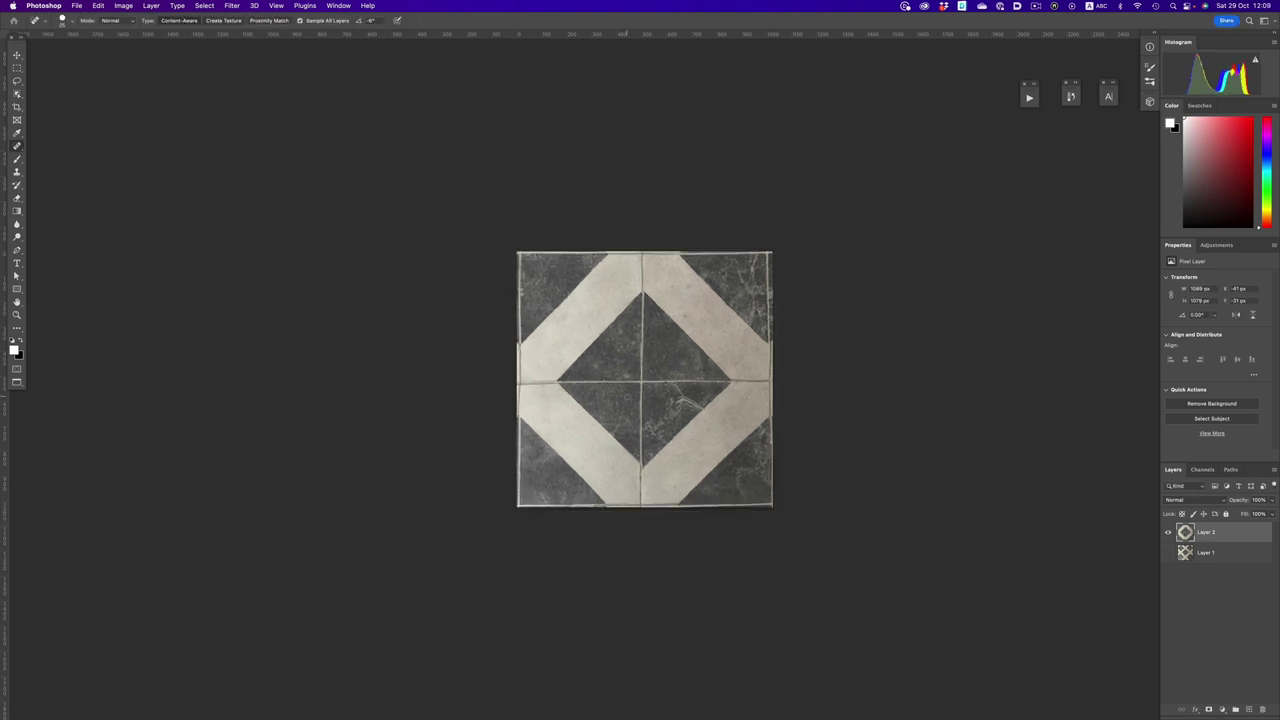
Commit the square tile, add a centre vertical guide, and shrink it toward the bottom-left
{"action": "key", "text": "ctrl+t"}
{"action": "key", "text": "Return"}
{"action": "key", "text": "j"}
{"action": "key", "text": "ctrl+semicolon"}
{"action": "key", "text": "ctrl+t"}
{"action": "left_click_drag", "start_coordinate": [778, 243], "coordinate": [649, 372]}
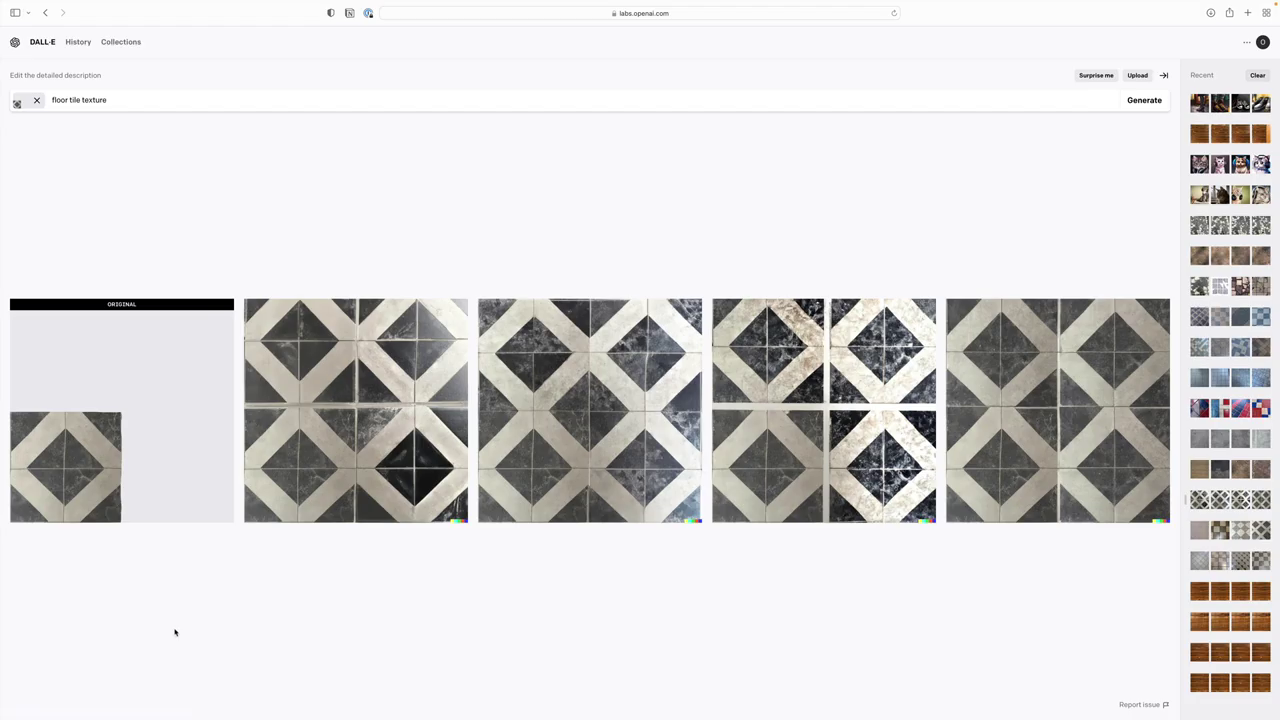
Enlarge the original tile and step through its generated 2x2 diamond 'floor tile texture' extensions
{"action": "left_click", "coordinate": [157, 468]}
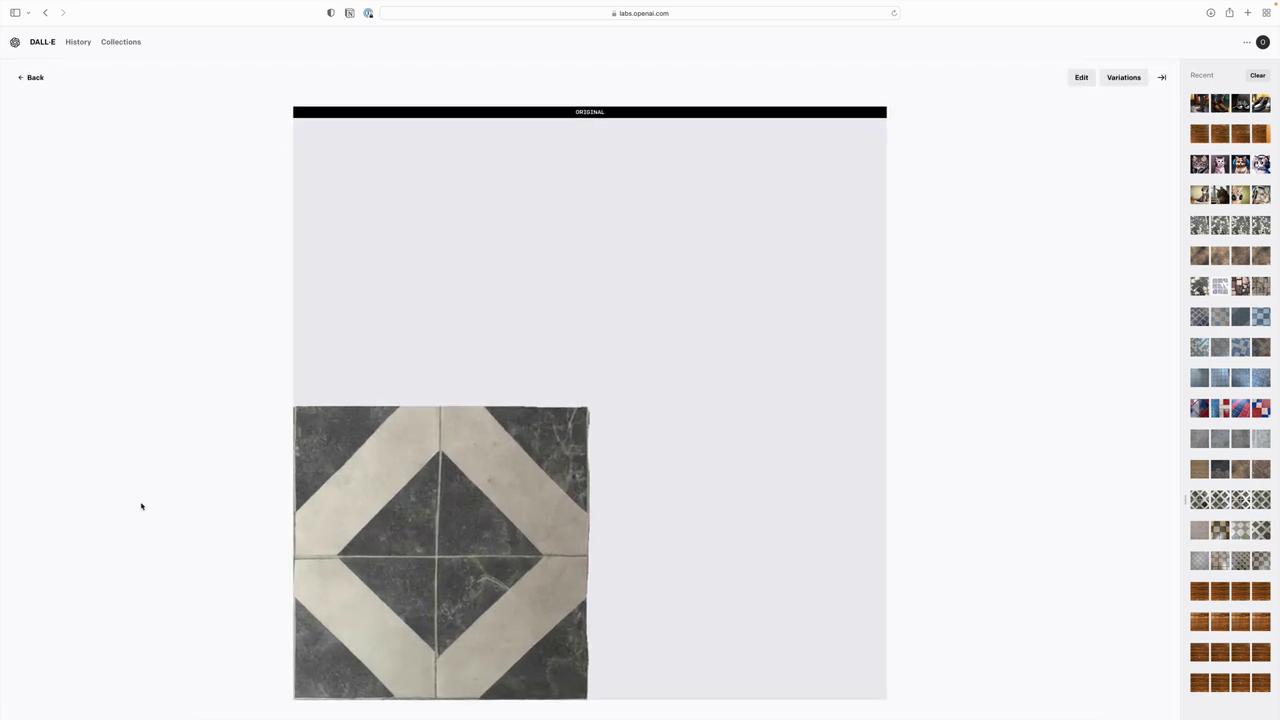
{"action": "key", "text": "Right"}
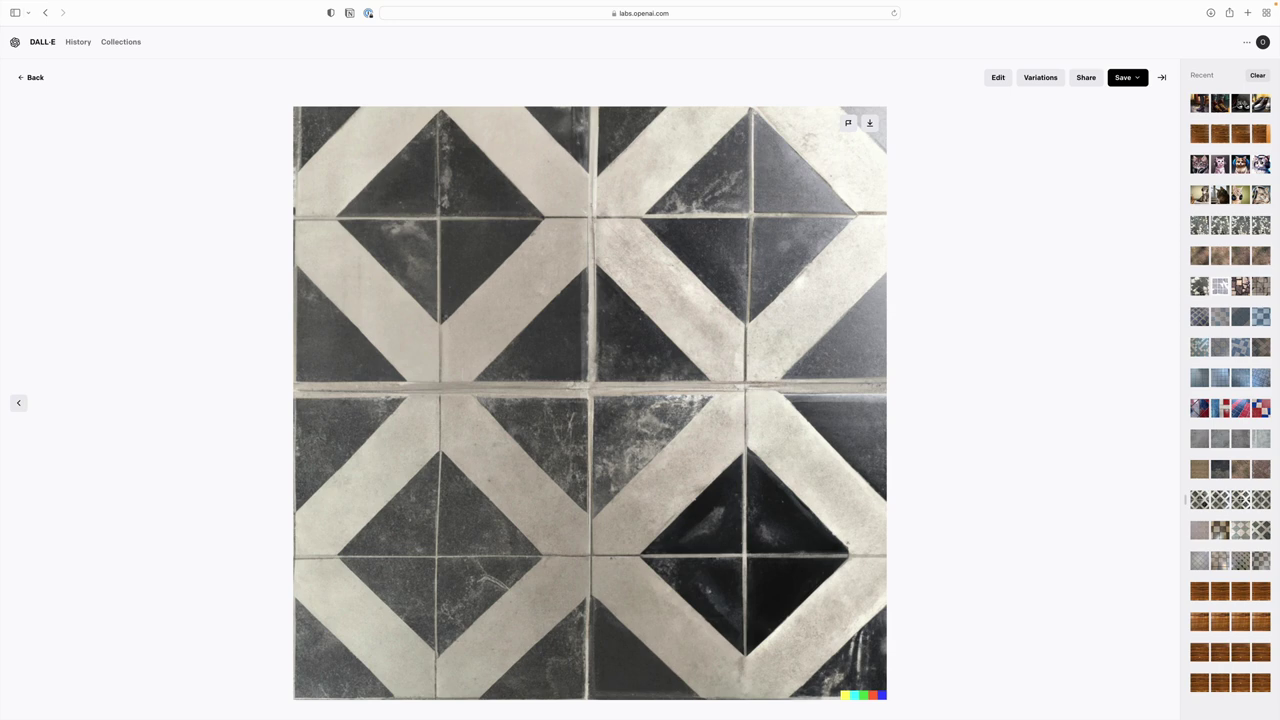
{"action": "key", "text": "Right"}
{"action": "key", "text": "Right"}
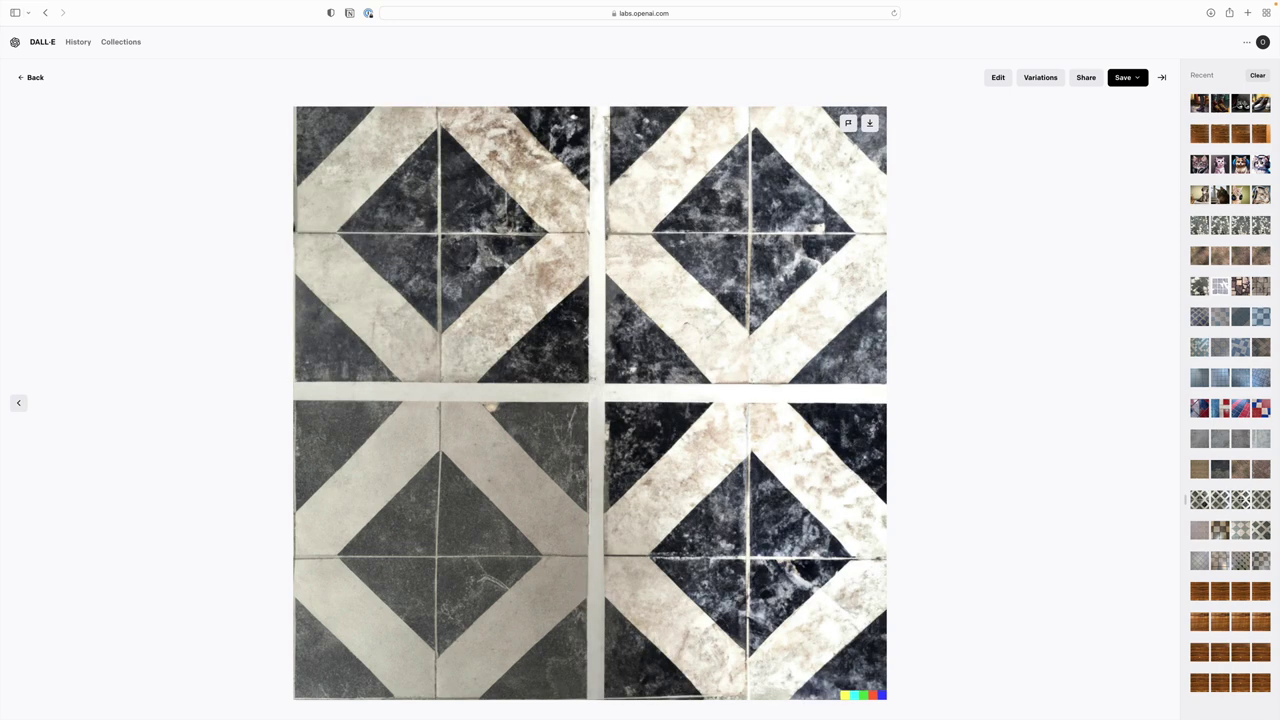
{"action": "key", "text": "Right"}
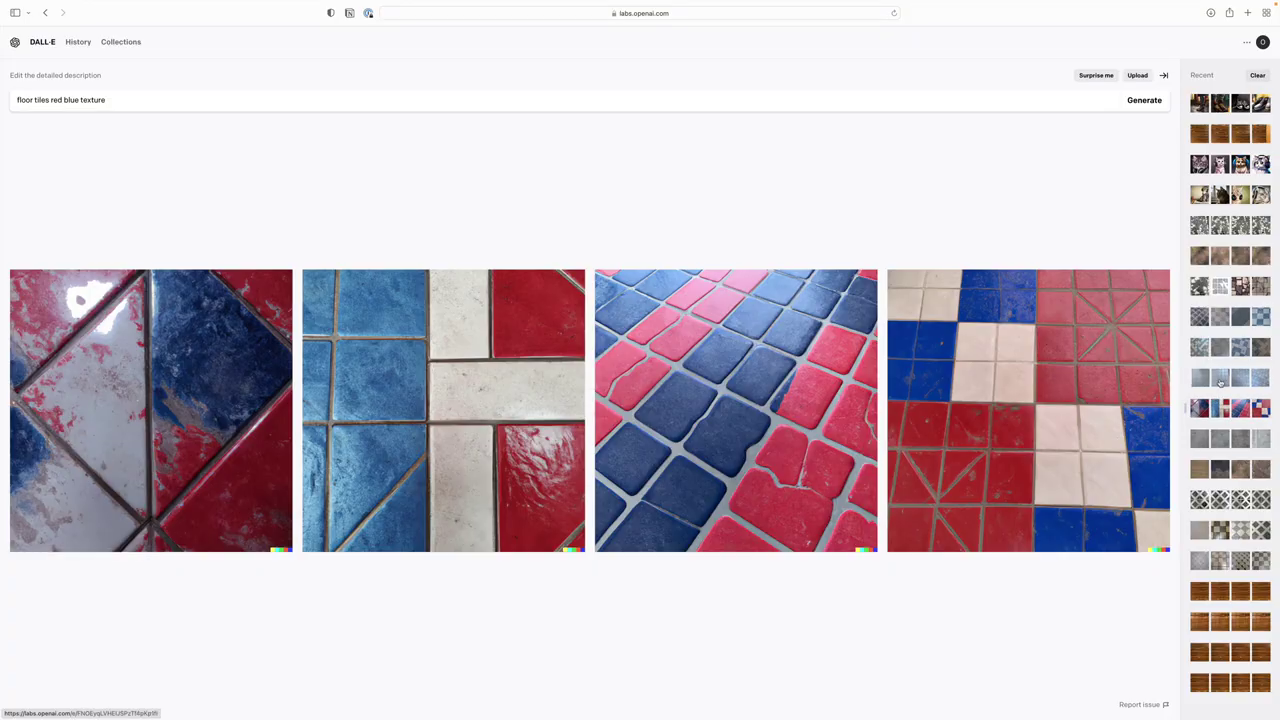
Reload the earlier grey-blue tileable and 2D texture tile generations from Recent history
{"action": "left_click", "coordinate": [1220, 381]}
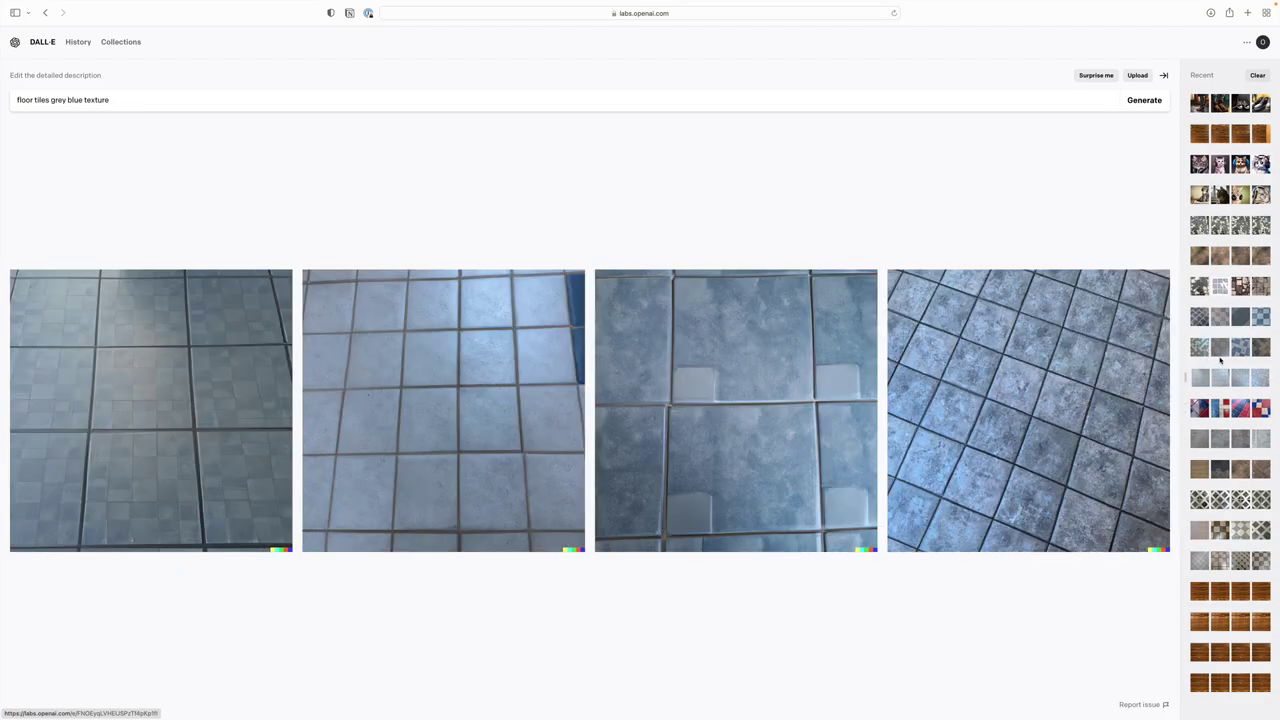
{"action": "left_click", "coordinate": [1220, 349]}
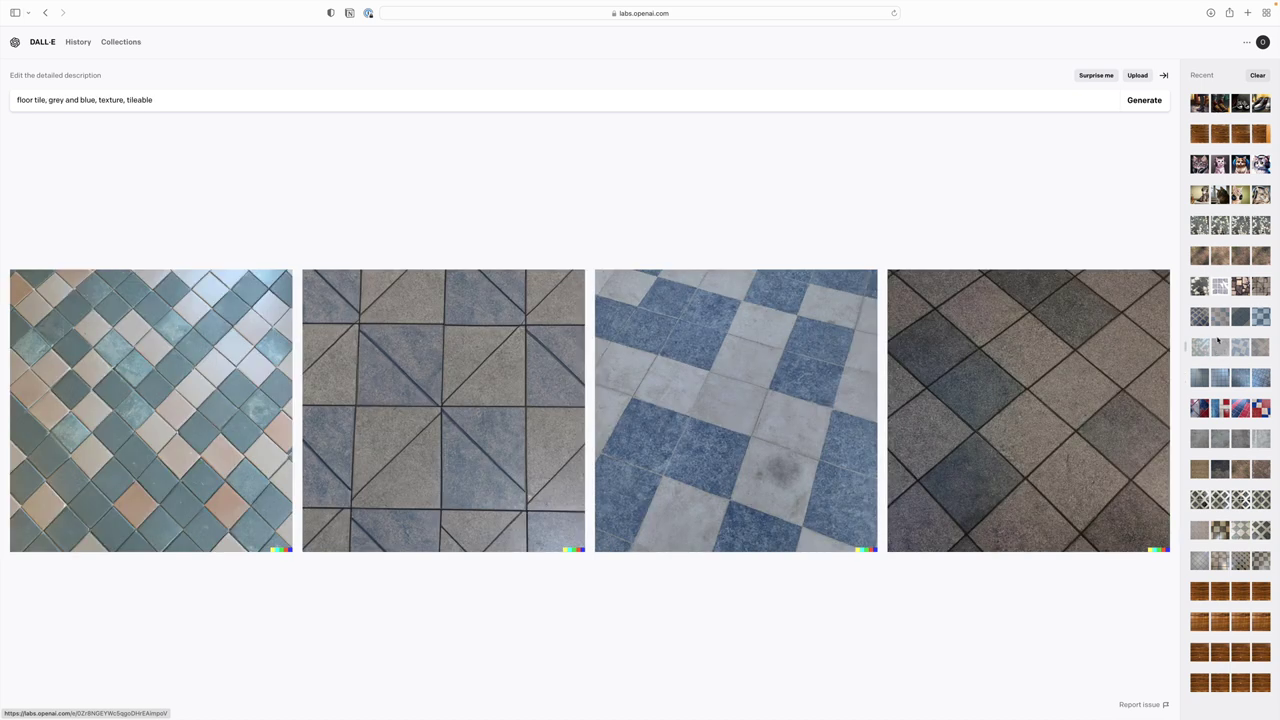
{"action": "left_click", "coordinate": [1222, 319]}
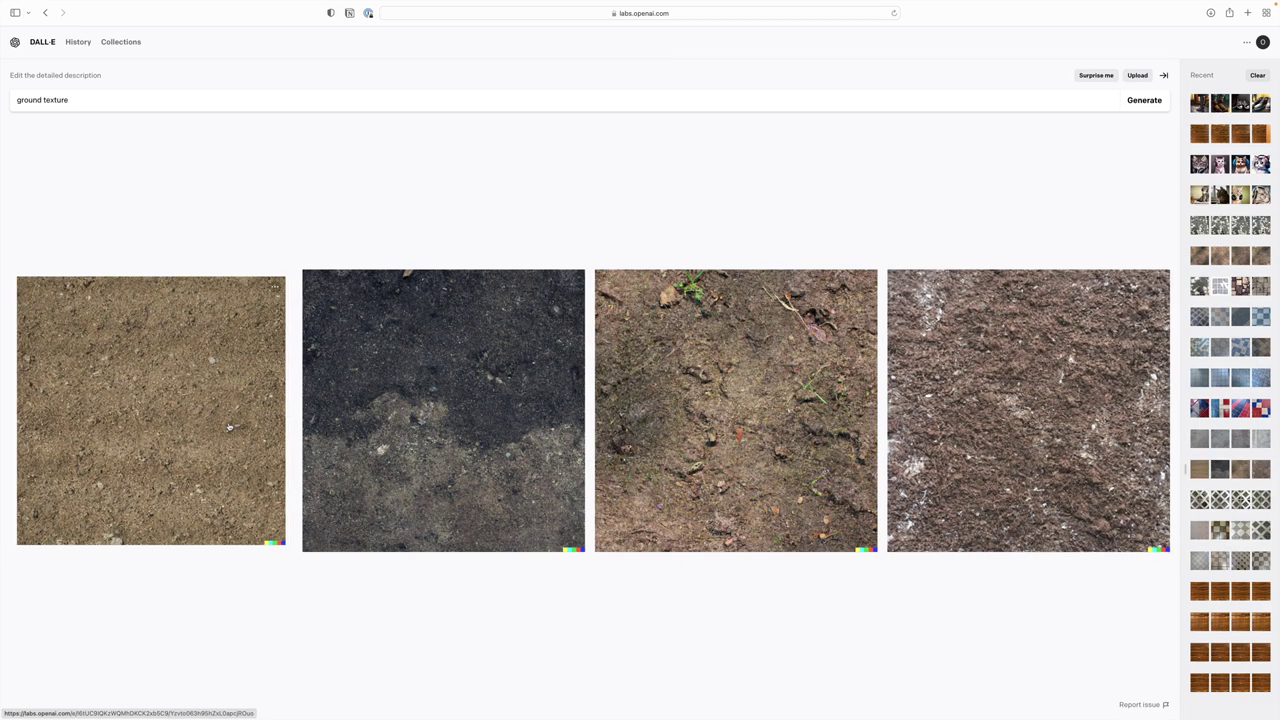
Enlarge the first 'ground texture' result and browse the others, ending on brown soil
{"action": "left_click", "coordinate": [228, 426]}
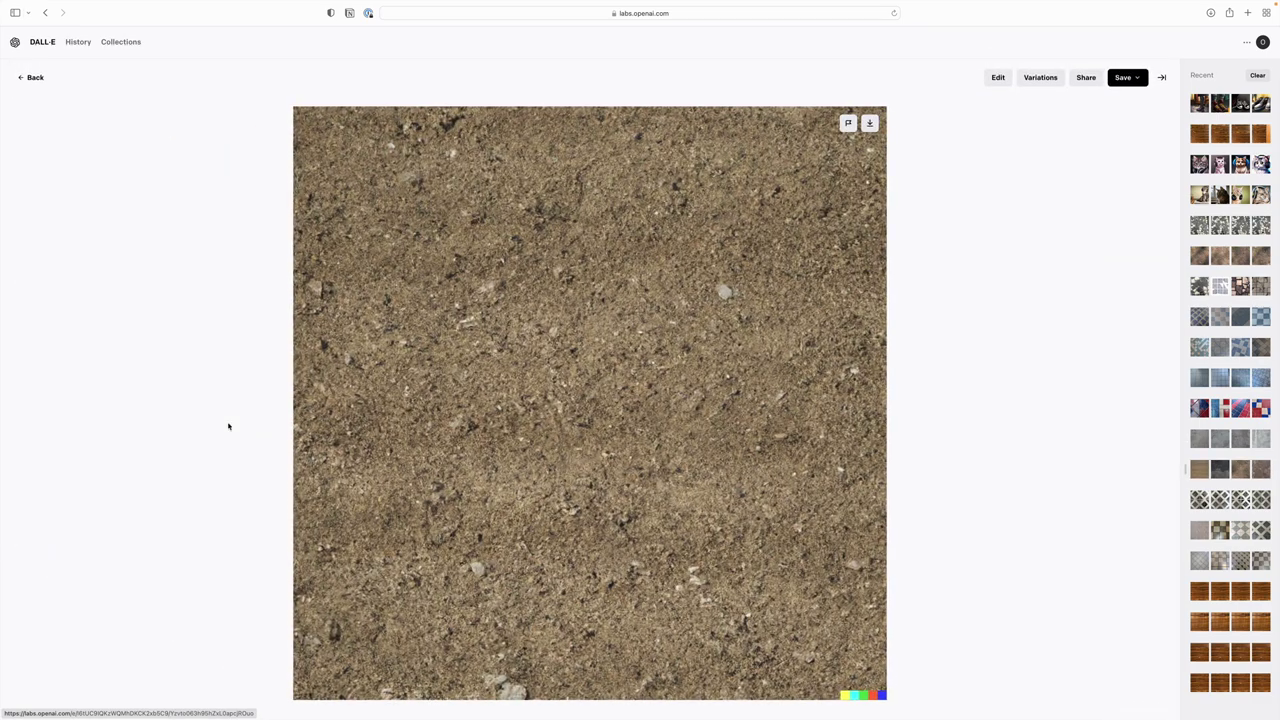
{"action": "key", "text": "Right"}
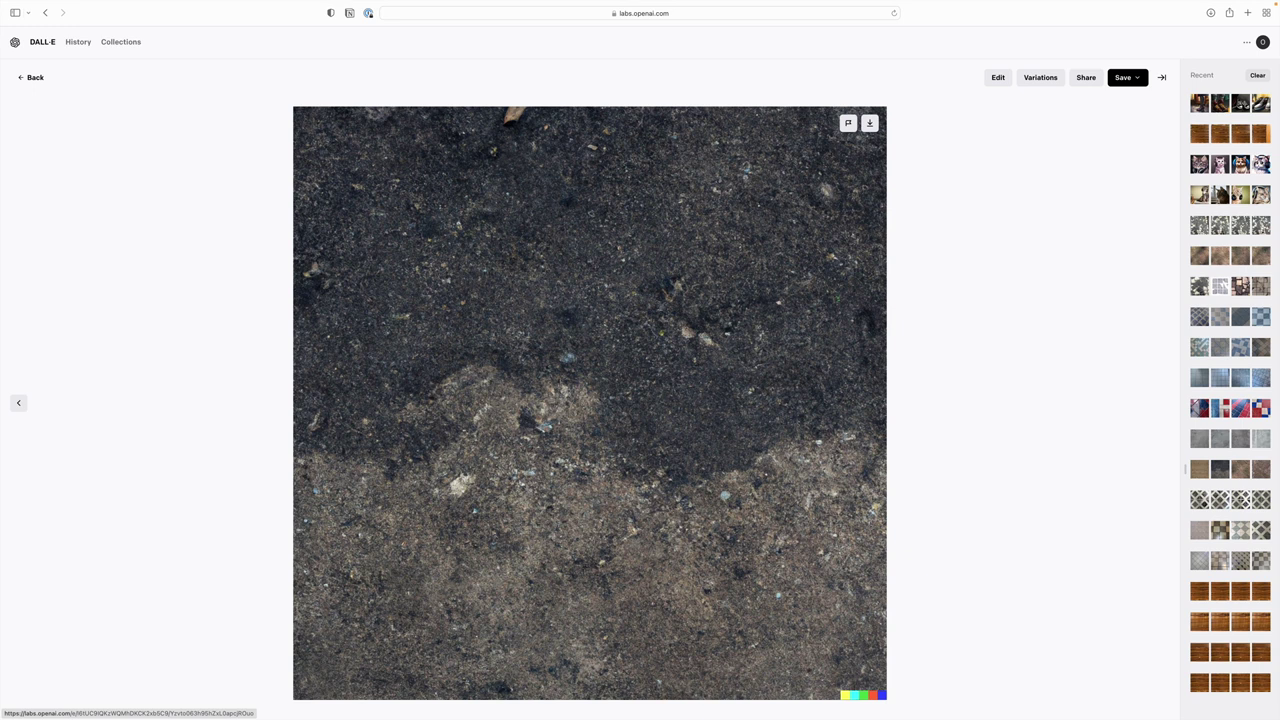
{"action": "key", "text": "Left"}
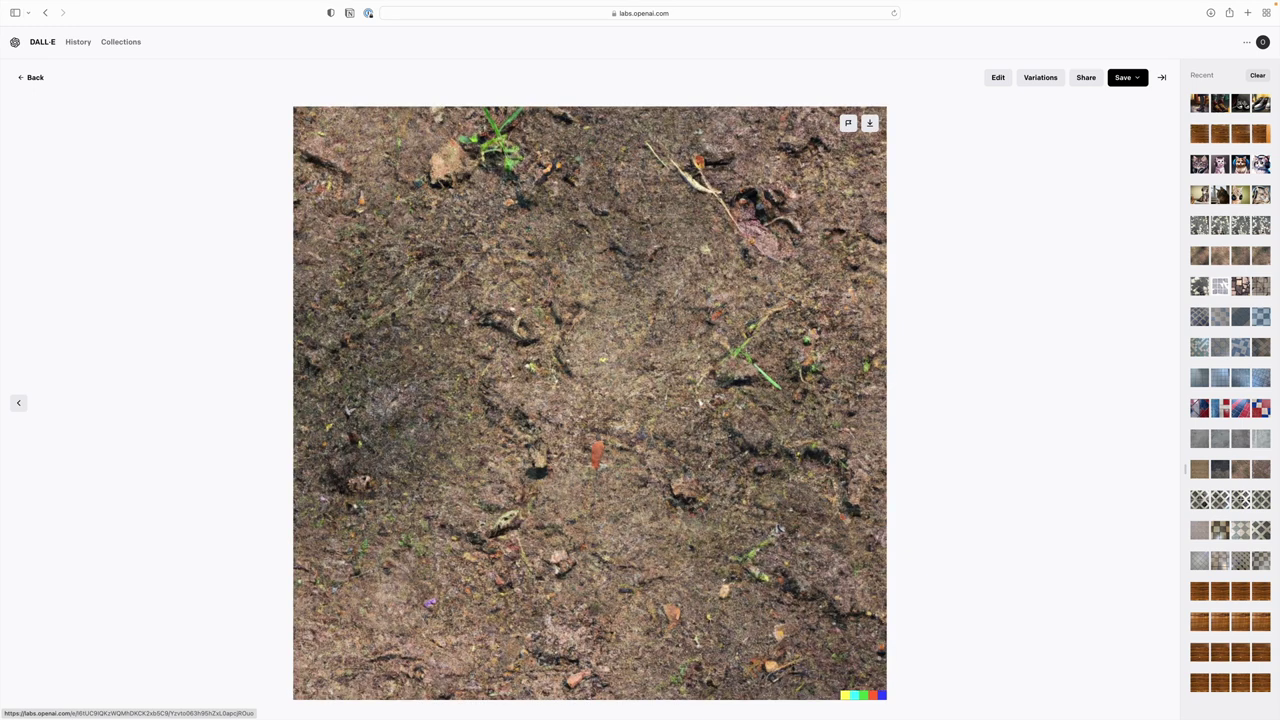
{"action": "key", "text": "Right"}
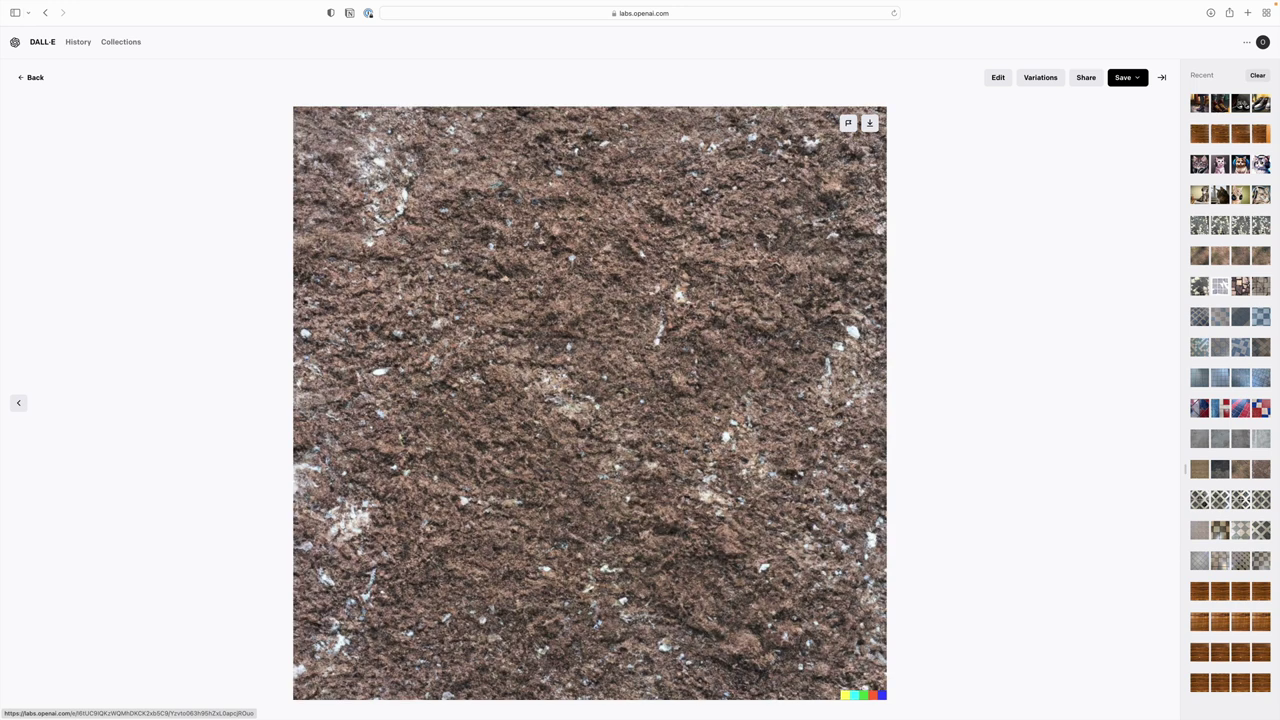
{"action": "key", "text": "Right"}
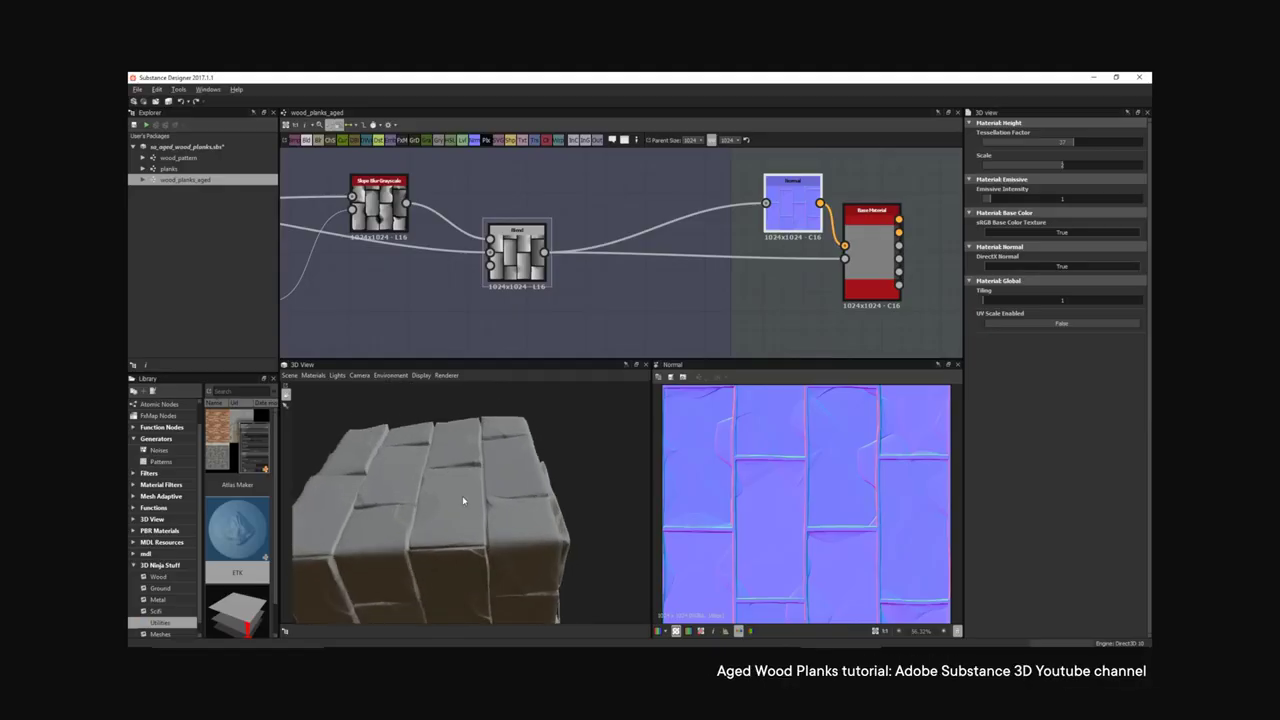
Orbit the 3D View to see the wood plank block from above
{"action": "left_click_drag", "start_coordinate": [463, 500], "coordinate": [528, 506]}
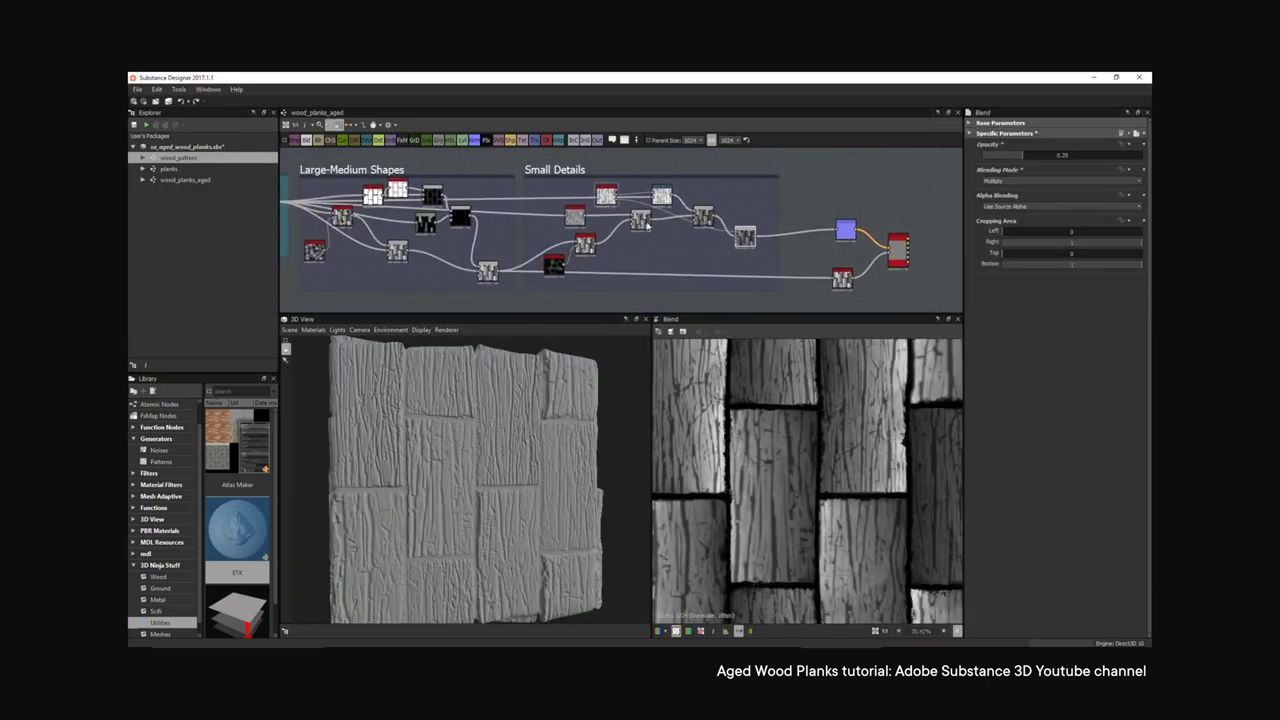
Nudge the blue Normal node, bring up the node-add menu, and orbit the plank preview
{"action": "left_click_drag", "start_coordinate": [685, 226], "coordinate": [635, 220]}
{"action": "scroll", "coordinate": [689, 265], "scroll_direction": "up", "scroll_amount": 3}
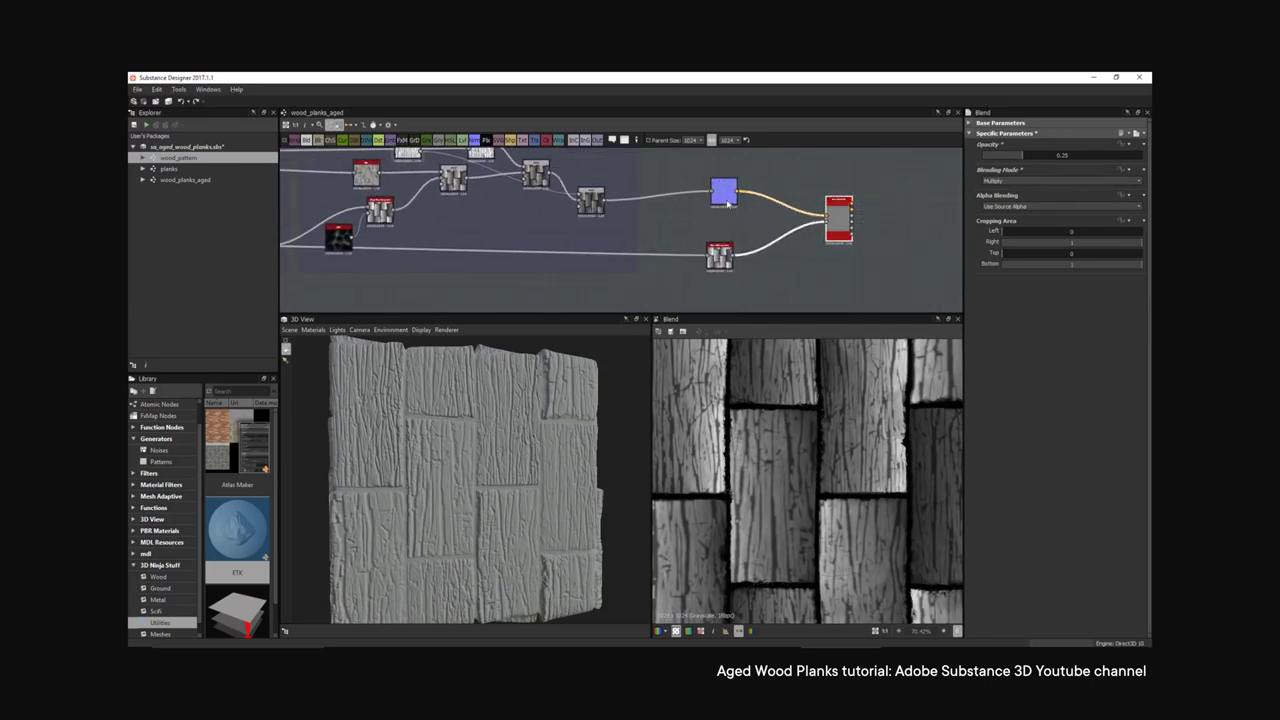
{"action": "left_click_drag", "start_coordinate": [728, 204], "coordinate": [732, 209]}
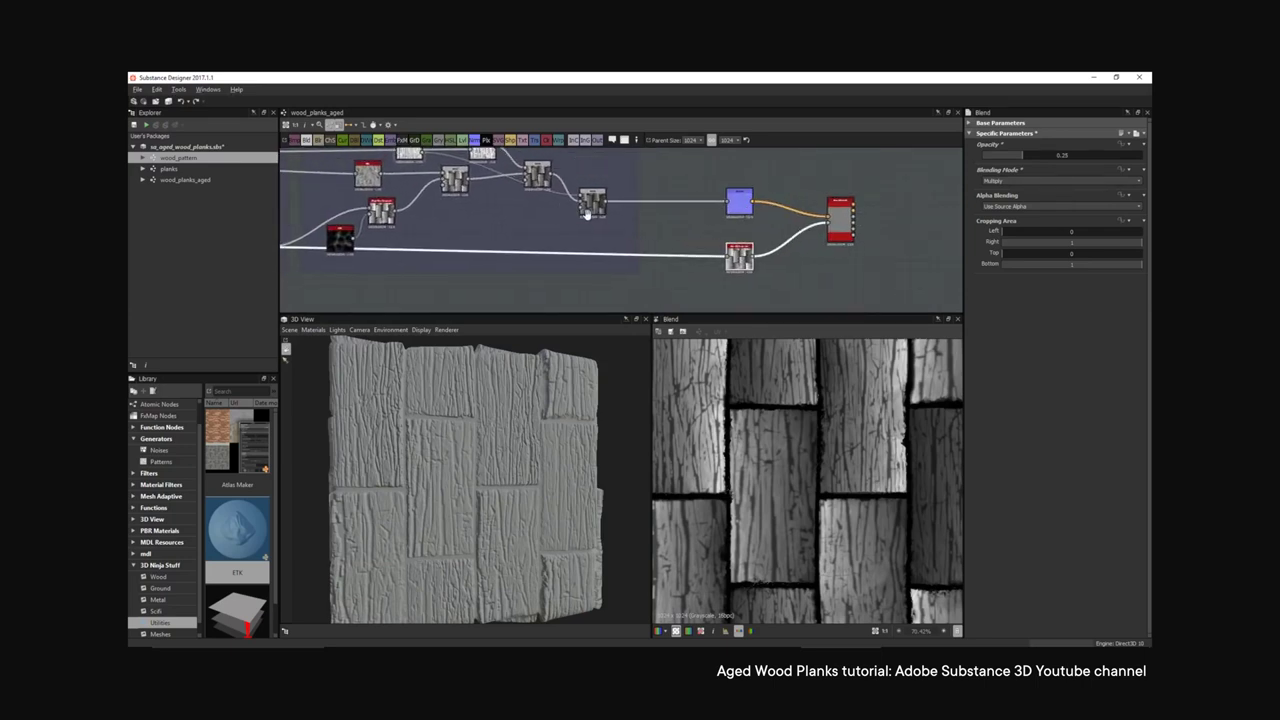
{"action": "scroll", "coordinate": [549, 195], "scroll_direction": "up", "scroll_amount": 2}
{"action": "scroll", "coordinate": [600, 200], "scroll_direction": "up", "scroll_amount": 3}
{"action": "scroll", "coordinate": [726, 257], "scroll_direction": "down", "scroll_amount": 3}
{"action": "scroll", "coordinate": [700, 245], "scroll_direction": "up", "scroll_amount": 2}
{"action": "right_click", "coordinate": [685, 234]}
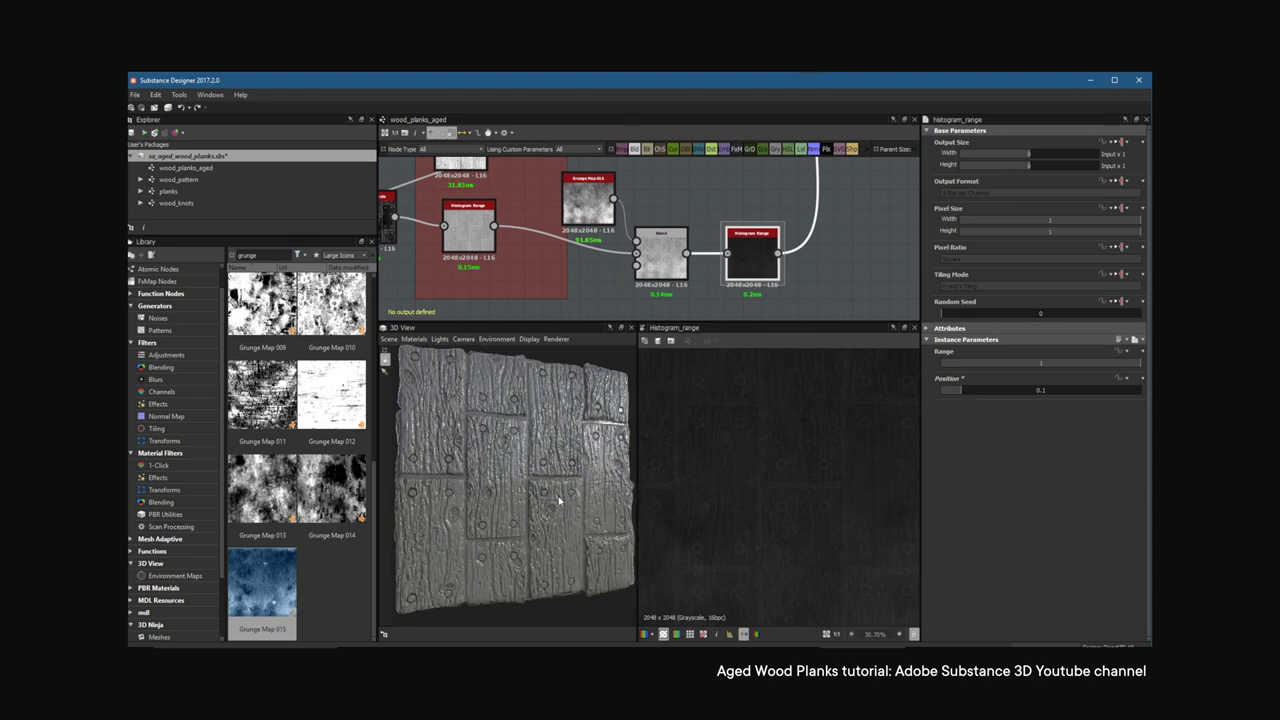
{"action": "left_click_drag", "start_coordinate": [556, 497], "coordinate": [565, 495]}
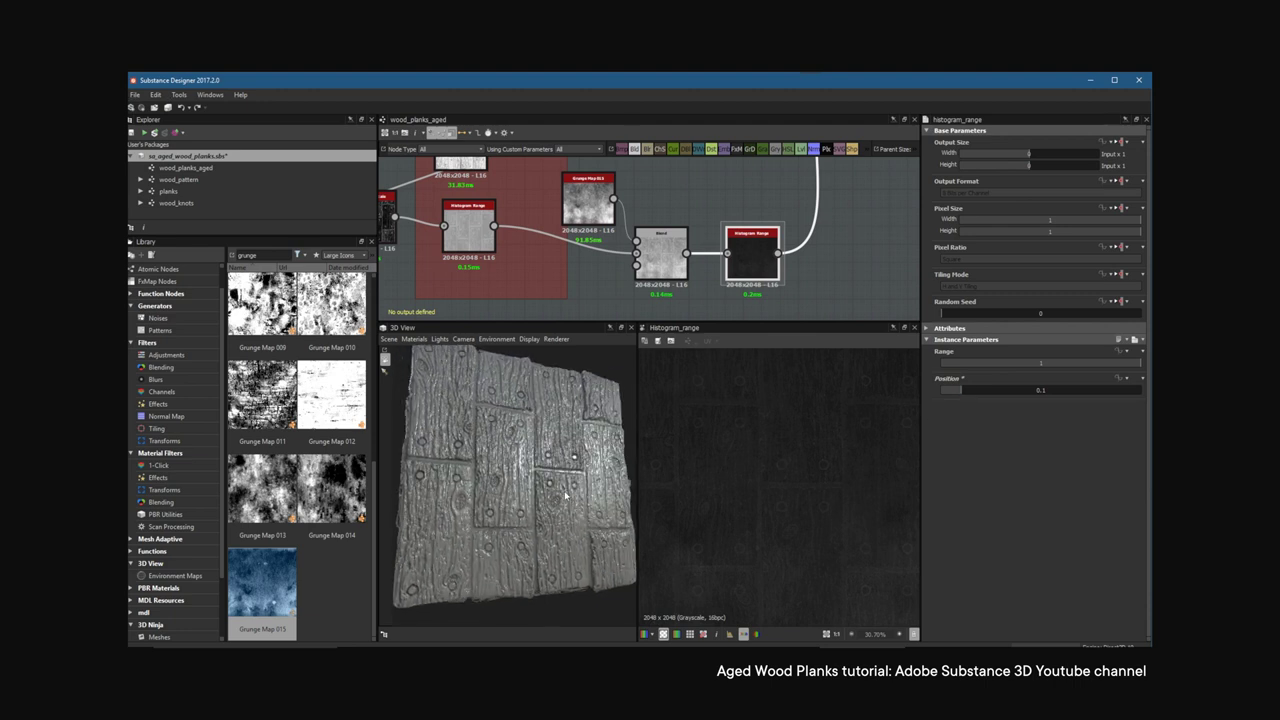